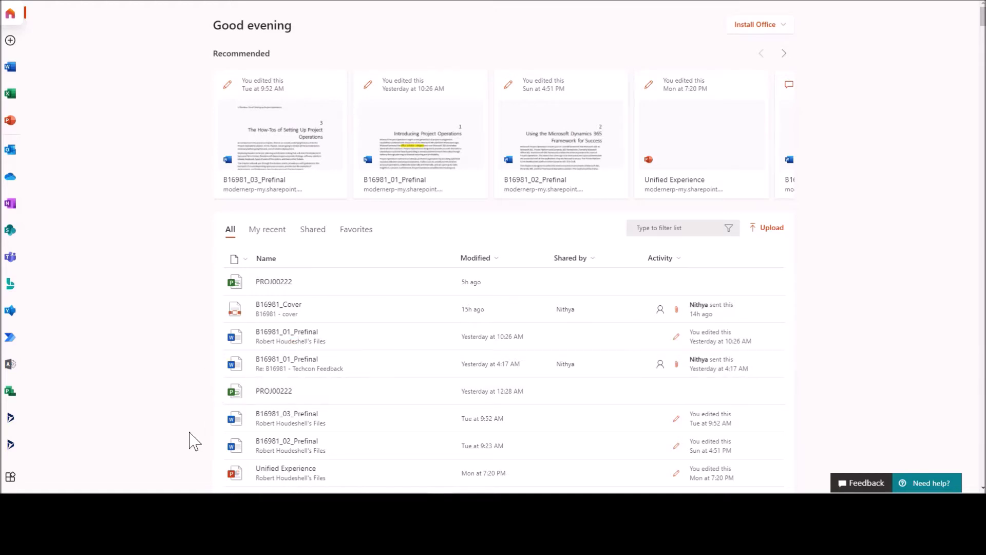
Look through the business apps in the full app list, and view the licenses in the Microsoft 365 admin center.
left_click(9, 480)
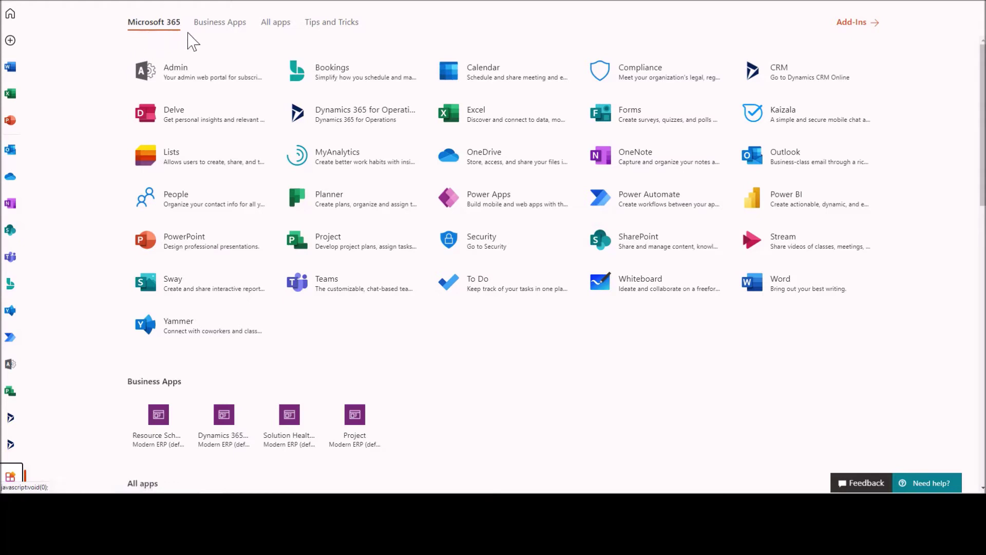
left_click(218, 31)
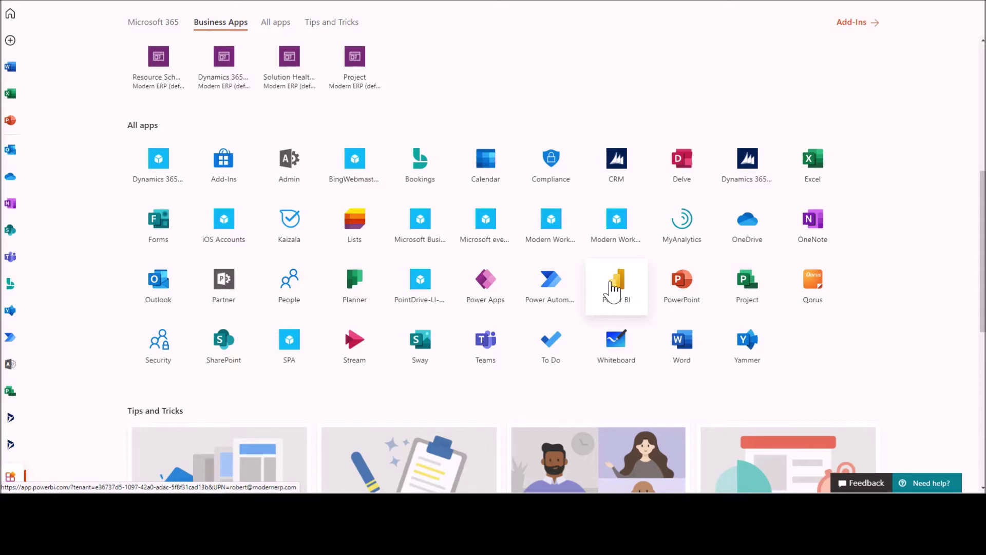
left_click(10, 364)
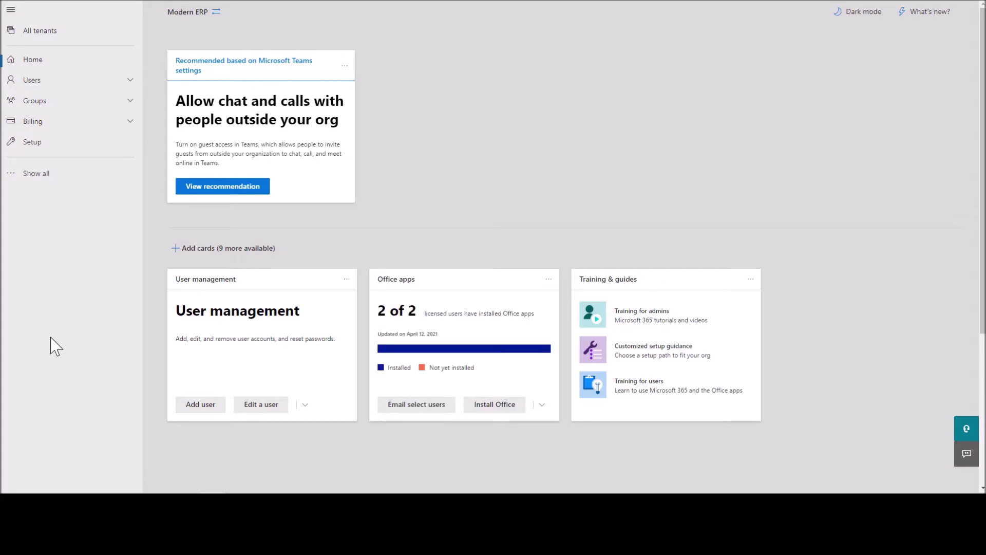
left_click(129, 126)
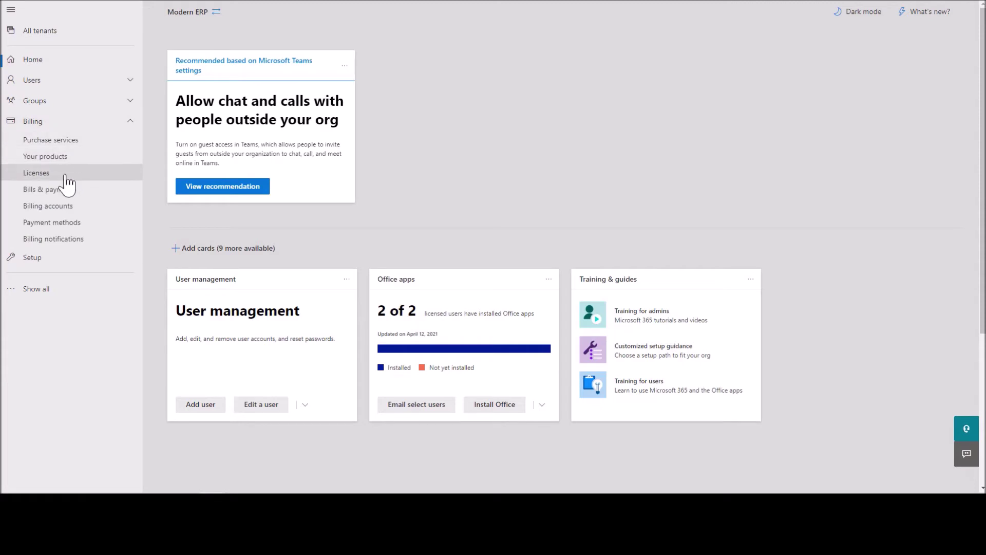
left_click(67, 184)
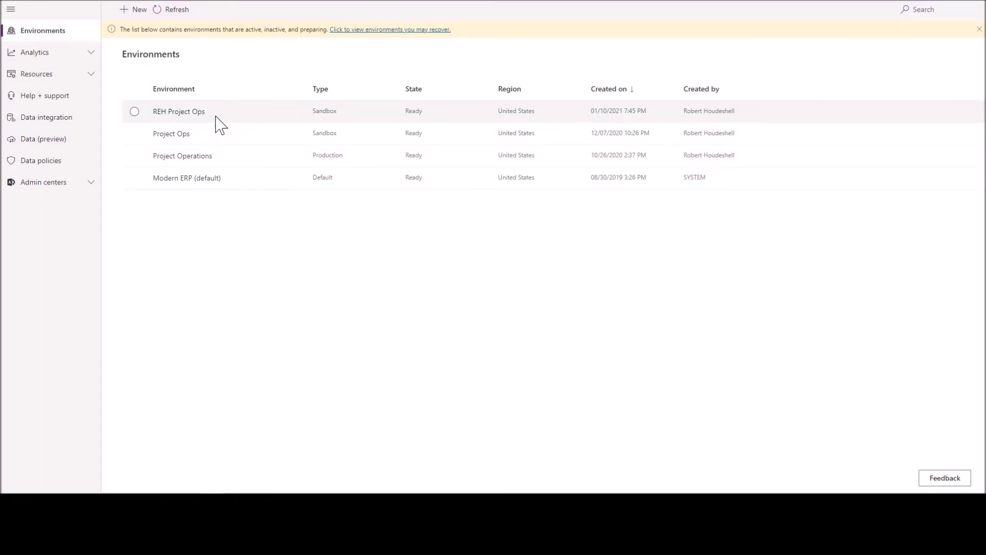
Start a new environment named Exercise 3.1 and enable creating a database for it.
left_click(138, 16)
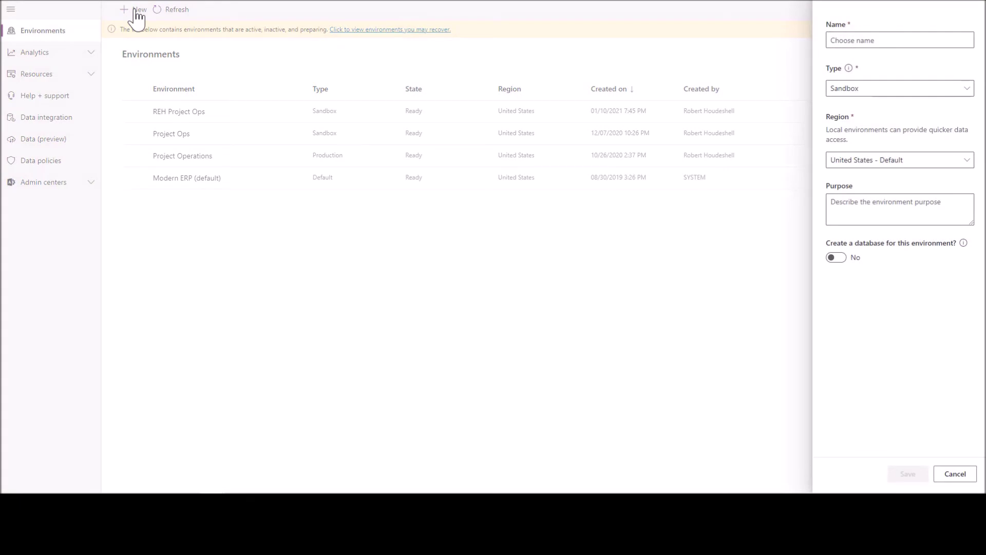
left_click(848, 44)
type("Ex")
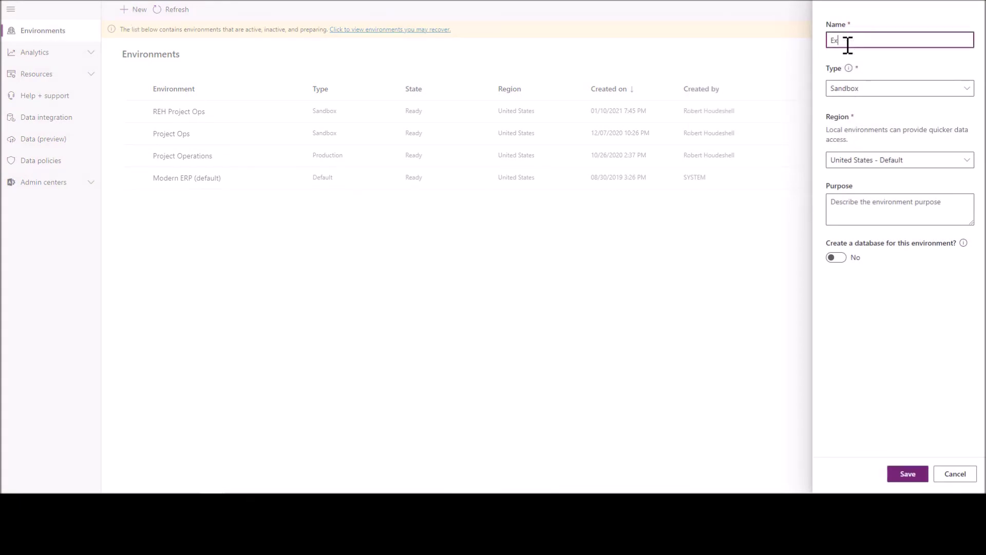
type("ercise 3.1")
key("Tab")
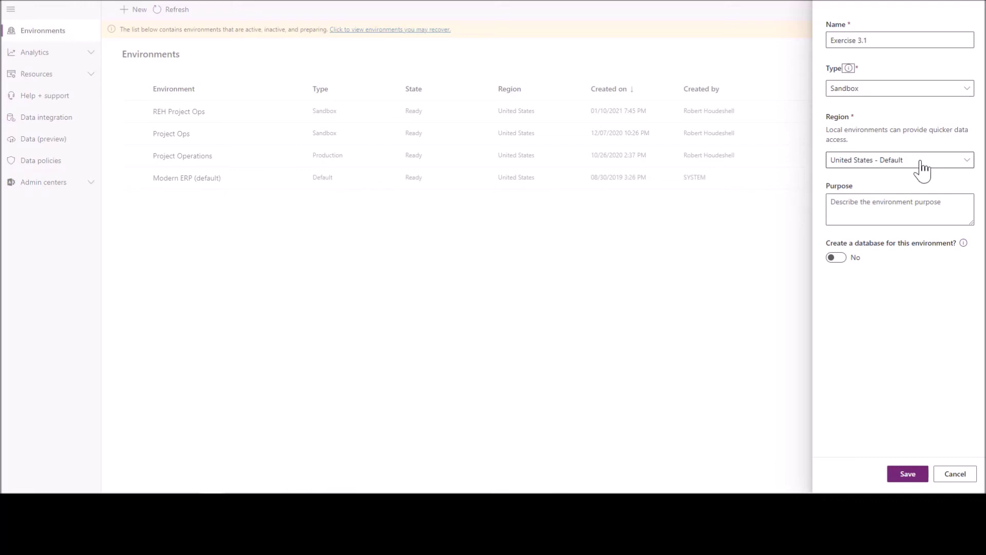
left_click(837, 258)
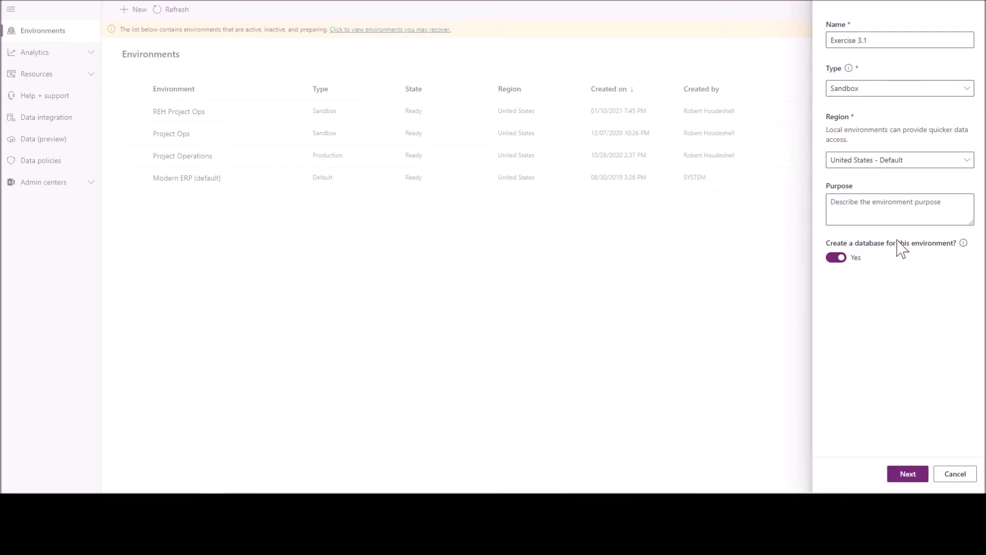
left_click(907, 473)
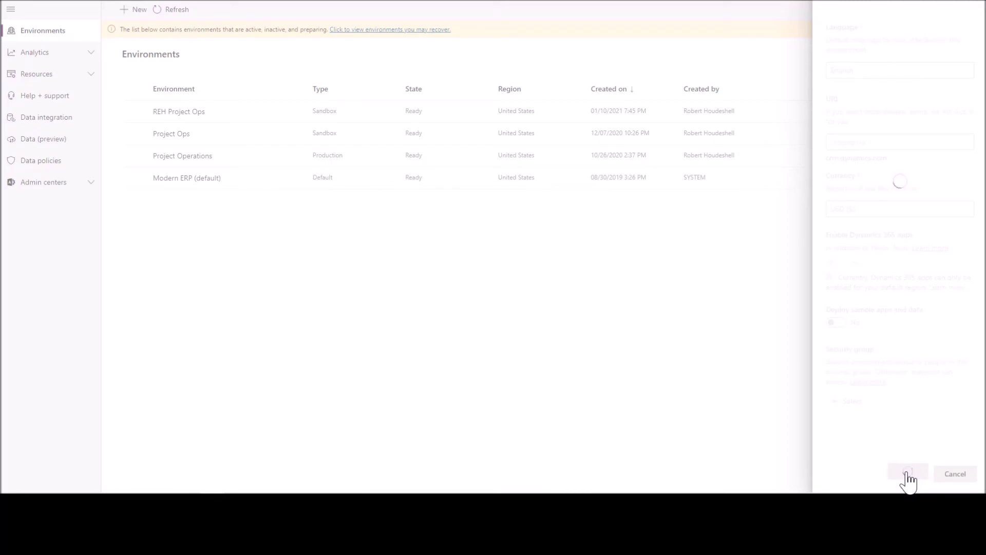
Set the new environment's URL to ProjectOperationsBook and enable Dynamics 365 apps.
left_click(893, 146)
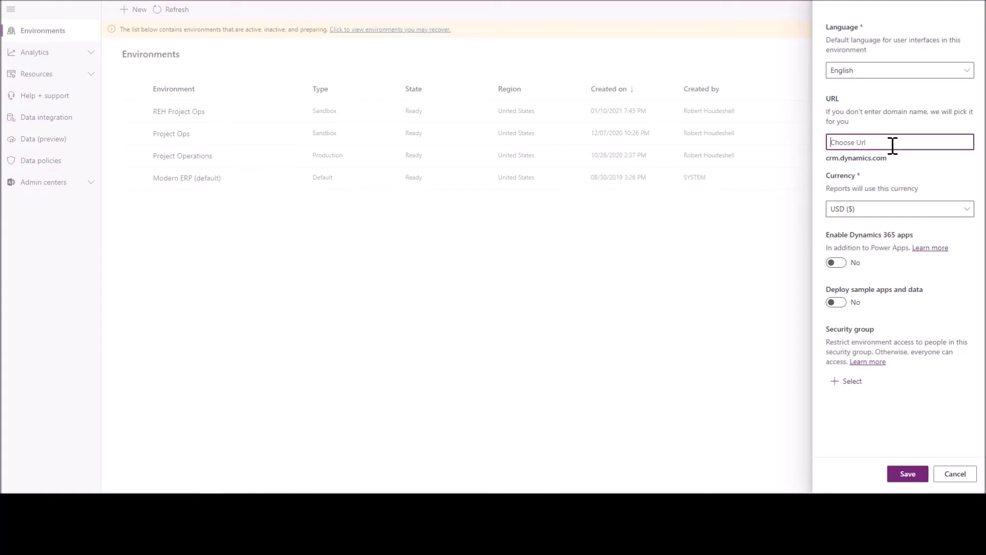
type("ProjectOperationsBook")
left_click(838, 268)
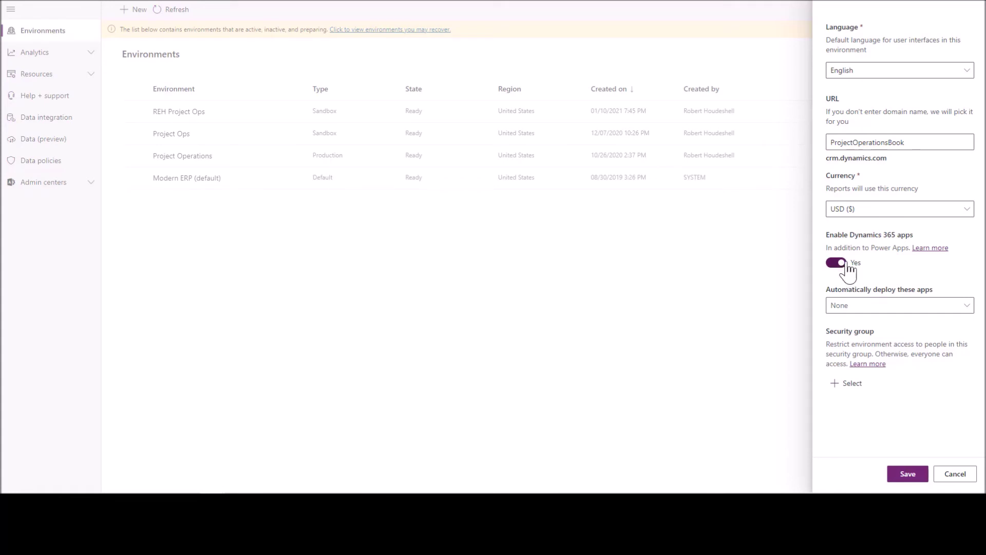
Choose Project Operations as the automatically deployed app and save the new environment.
left_click(968, 307)
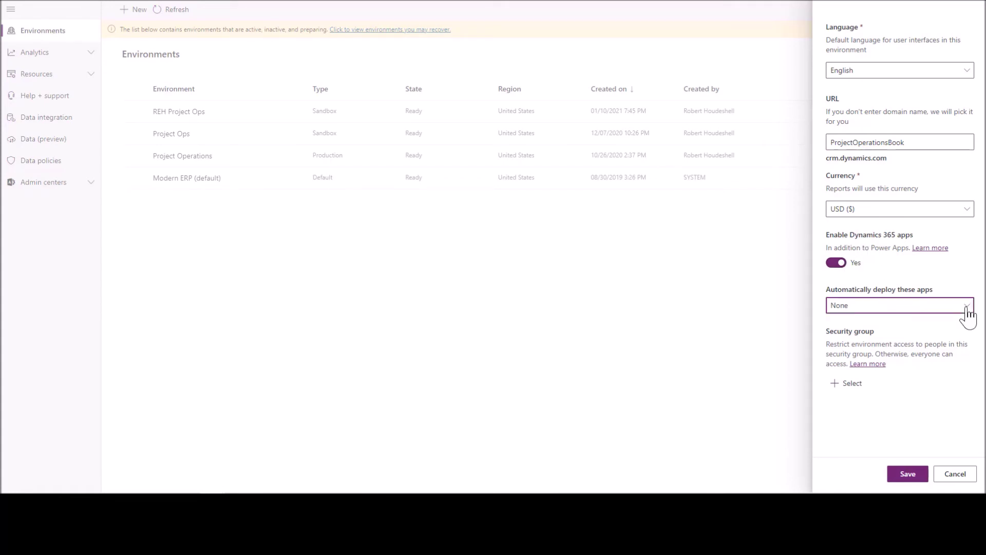
left_click(838, 400)
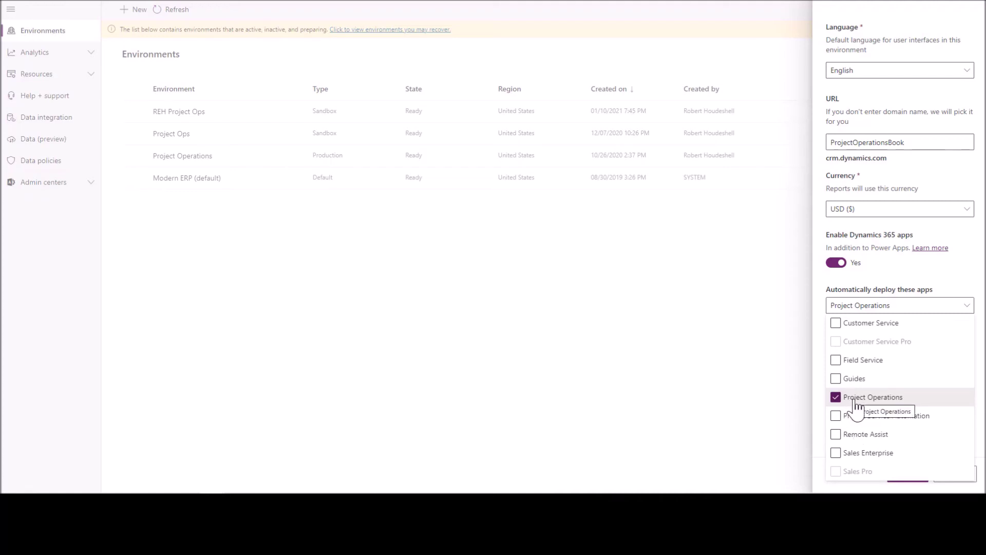
left_click(846, 492)
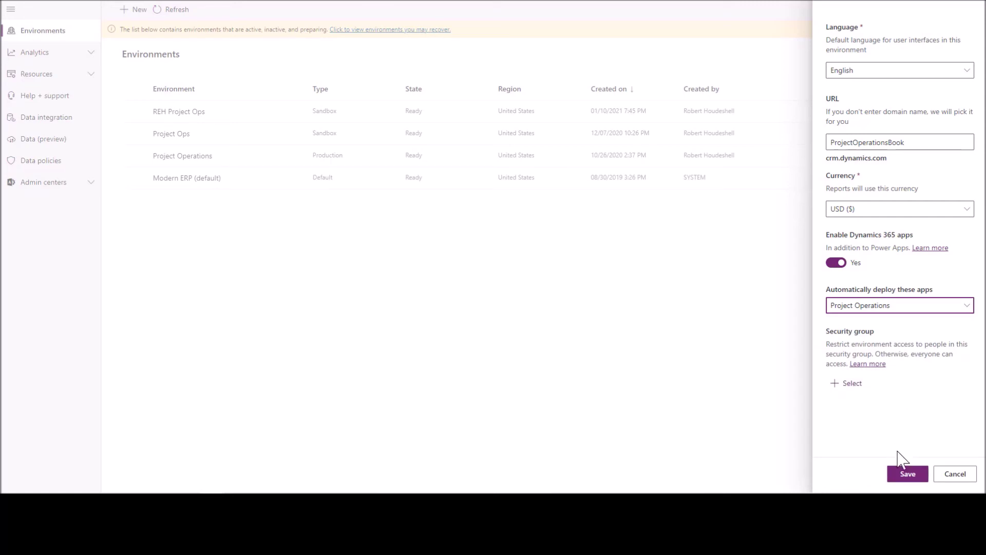
left_click(907, 476)
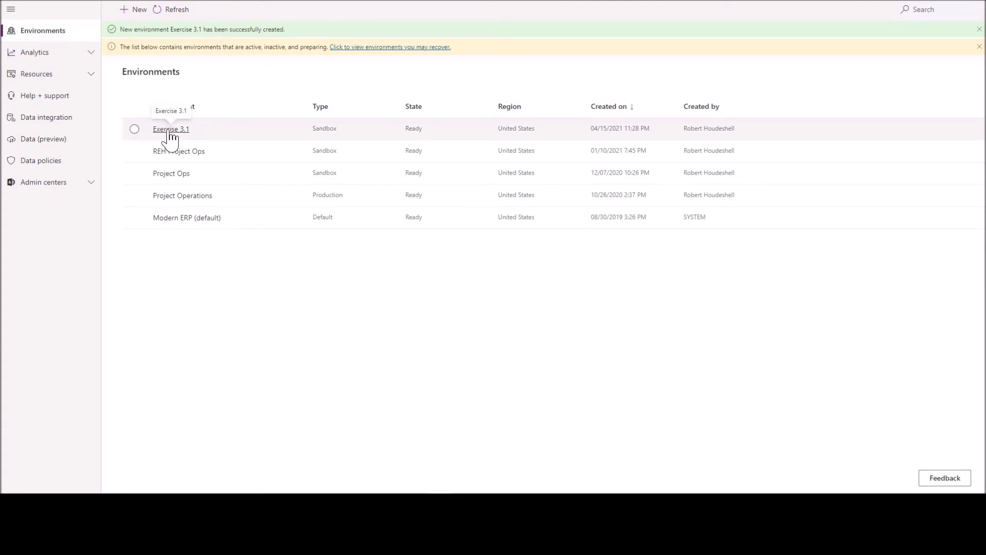
Open the Exercise 3.1 environment's details and review its settings and backup options.
left_click(171, 129)
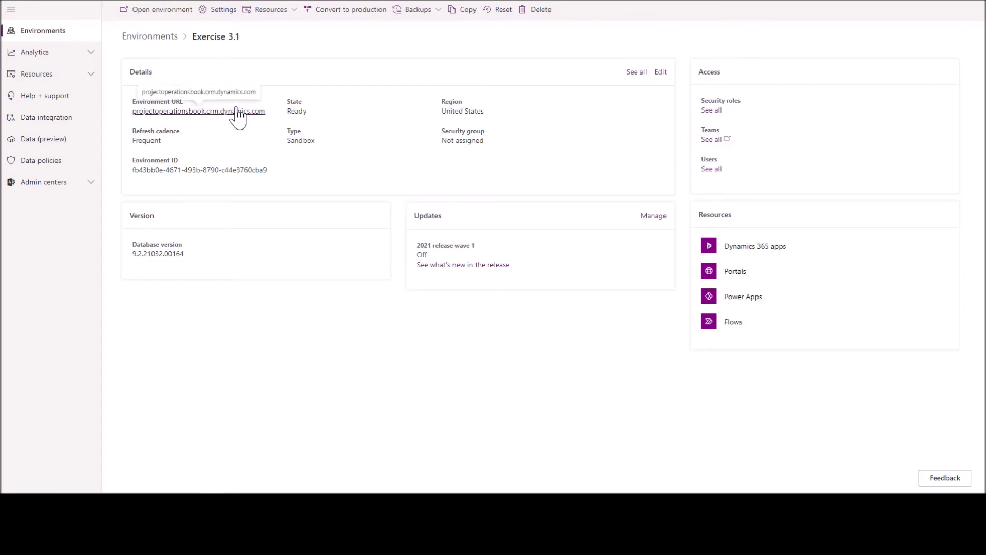
left_click(222, 15)
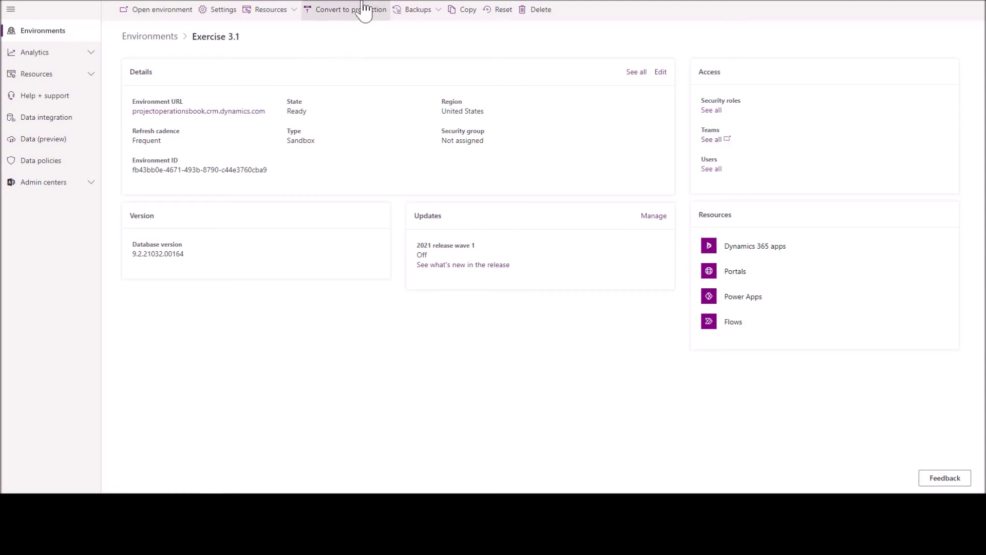
left_click(436, 12)
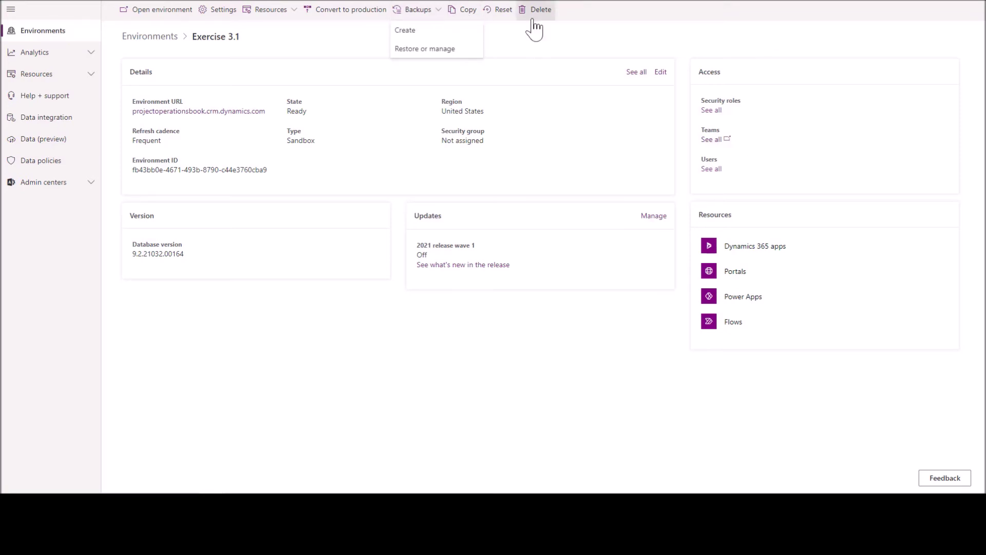
Open the Exercise 3.1 environment, signing in with the account password and choosing to stay signed in.
left_click(167, 10)
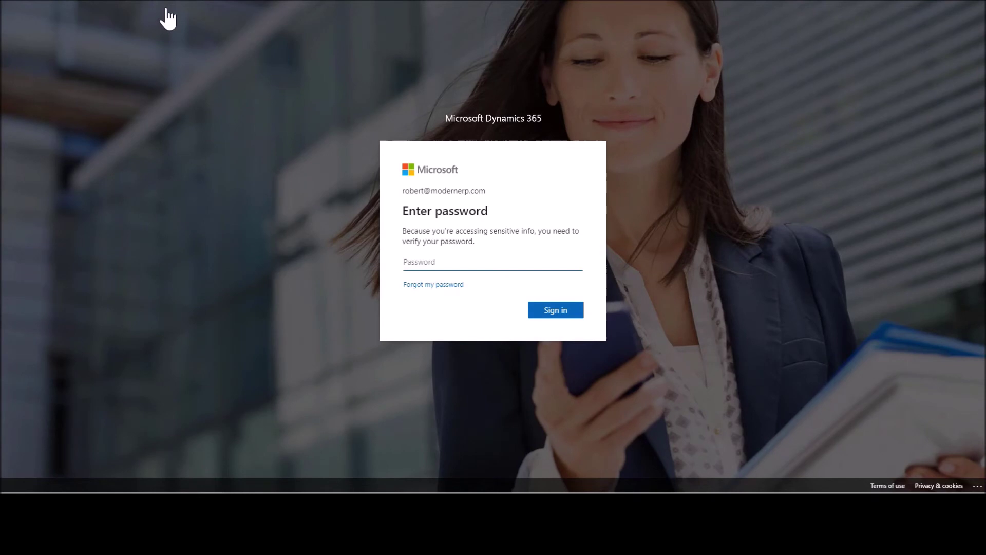
type("•••••••••••••")
key("Return")
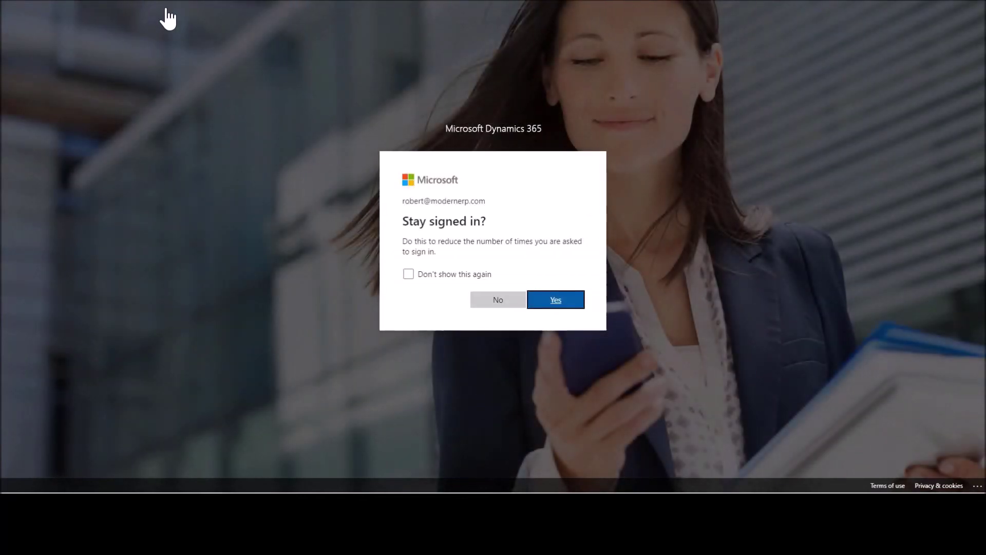
left_click(557, 301)
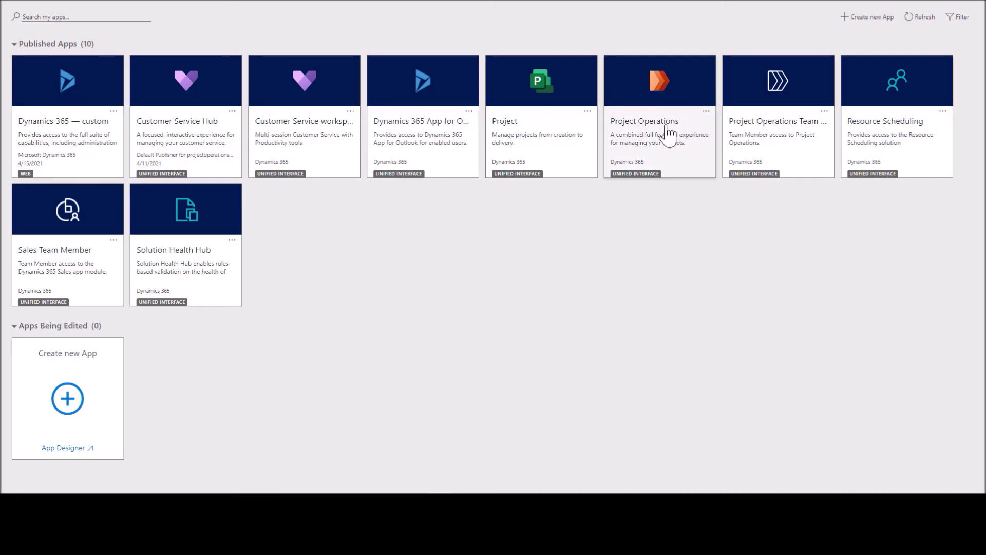
Open the published Project Operations app and check the additional options for its tile.
left_click(648, 126)
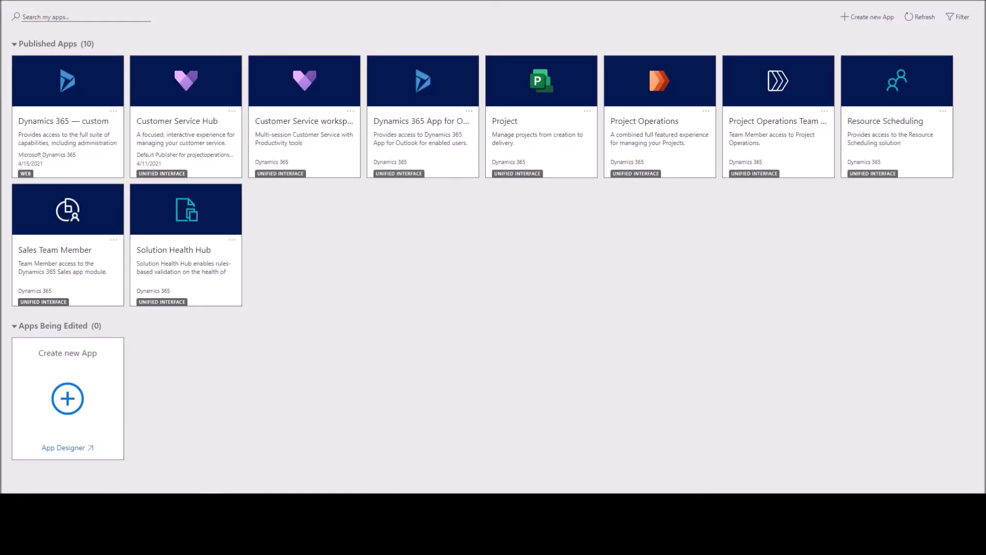
left_click(703, 113)
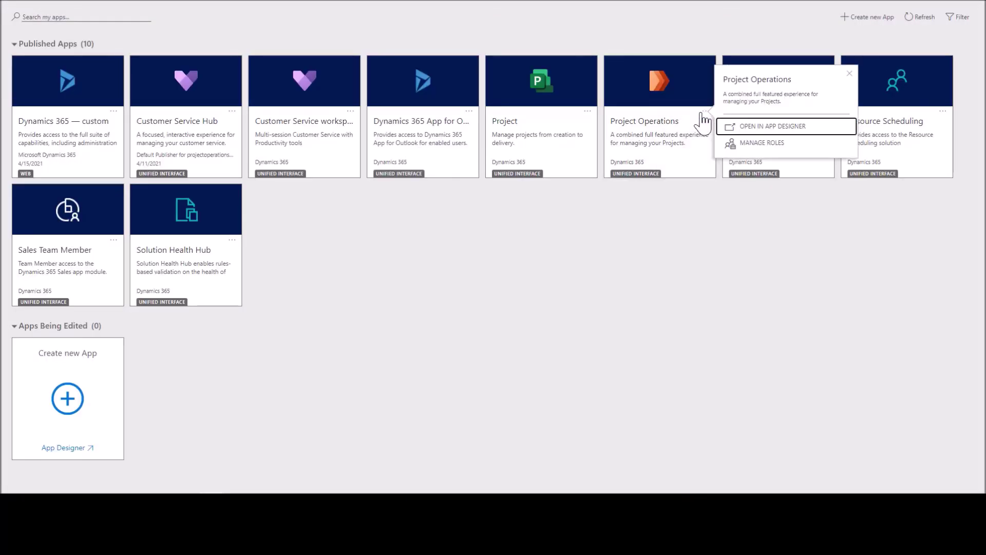
left_click(759, 129)
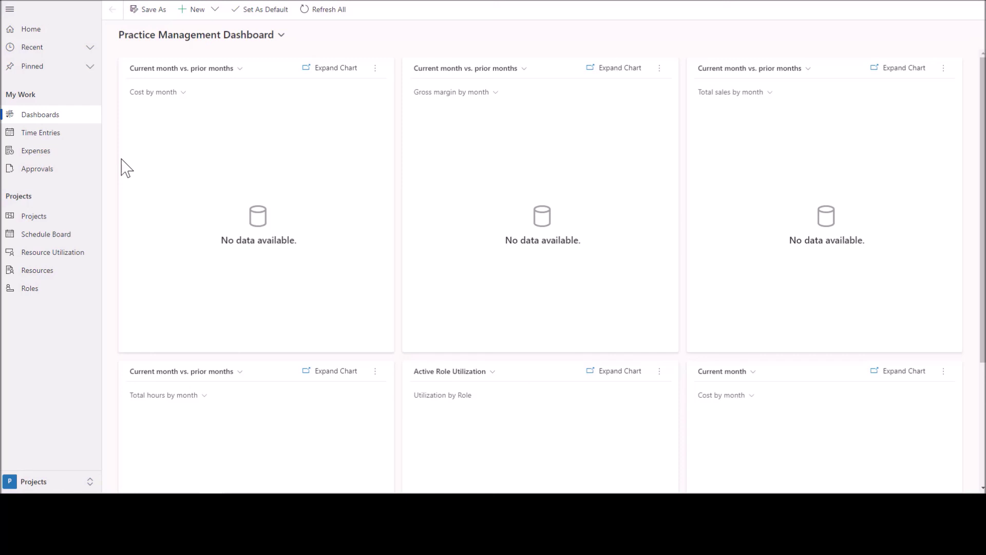
Open the list of all solutions from Advanced Settings and widen its Name column.
left_click(920, 4)
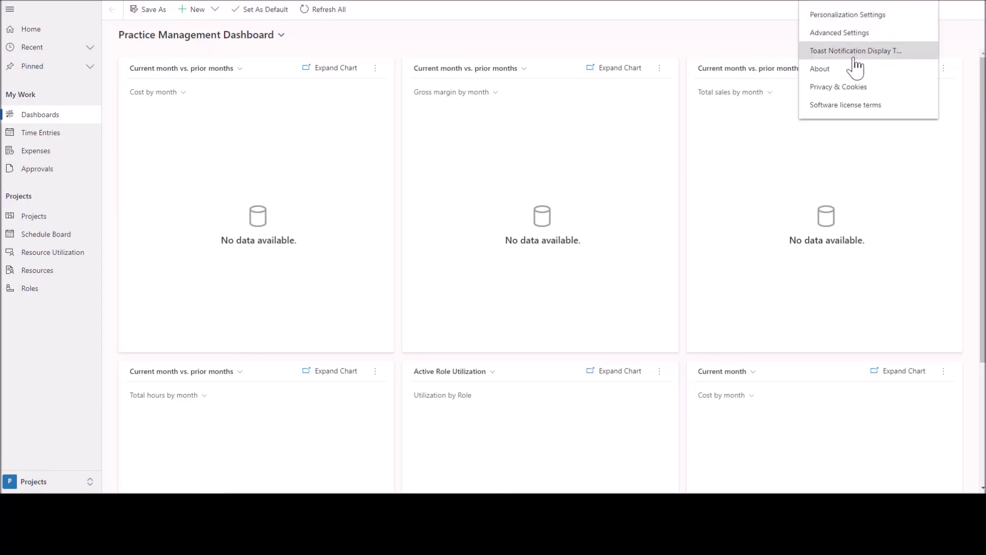
left_click(854, 37)
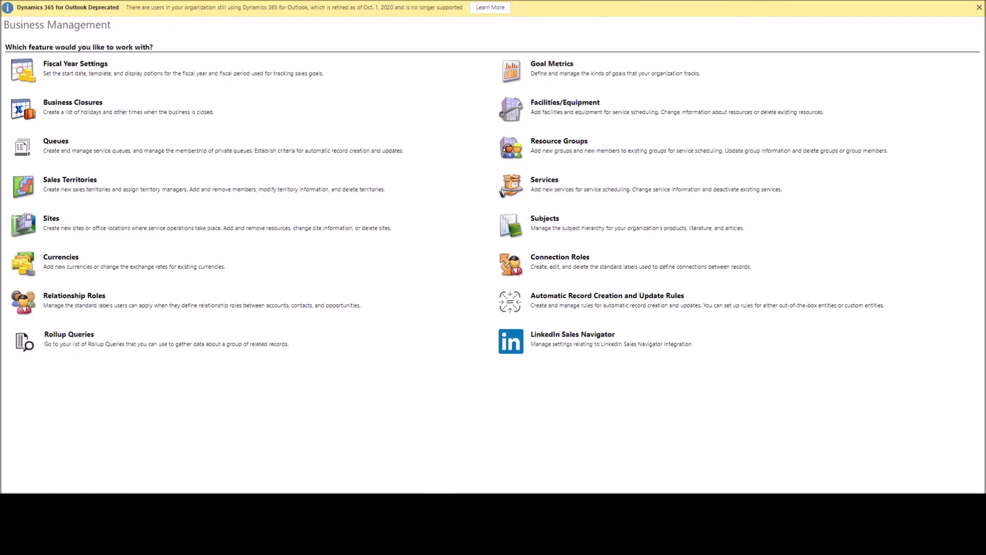
left_click(172, 5)
left_click(162, 108)
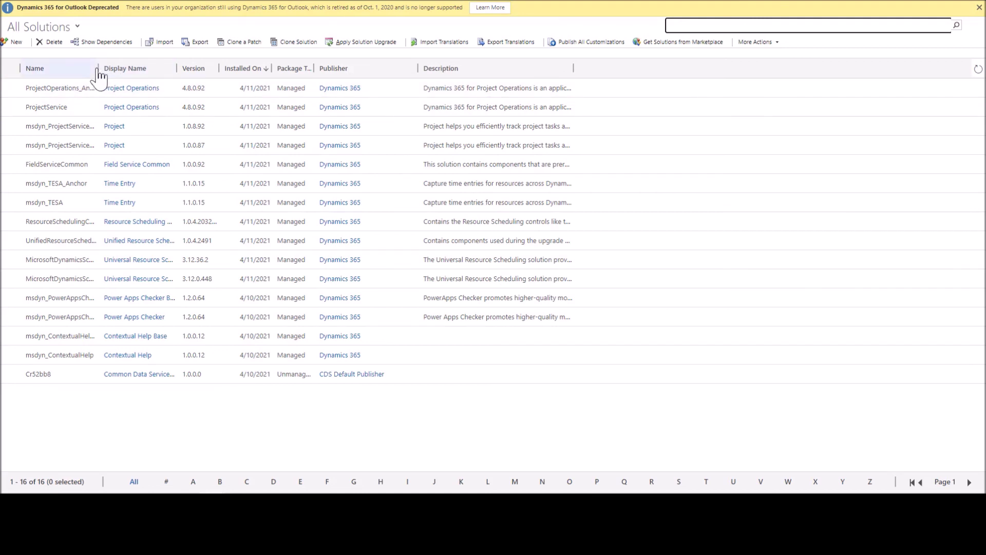
left_click_drag(98, 72, 141, 72)
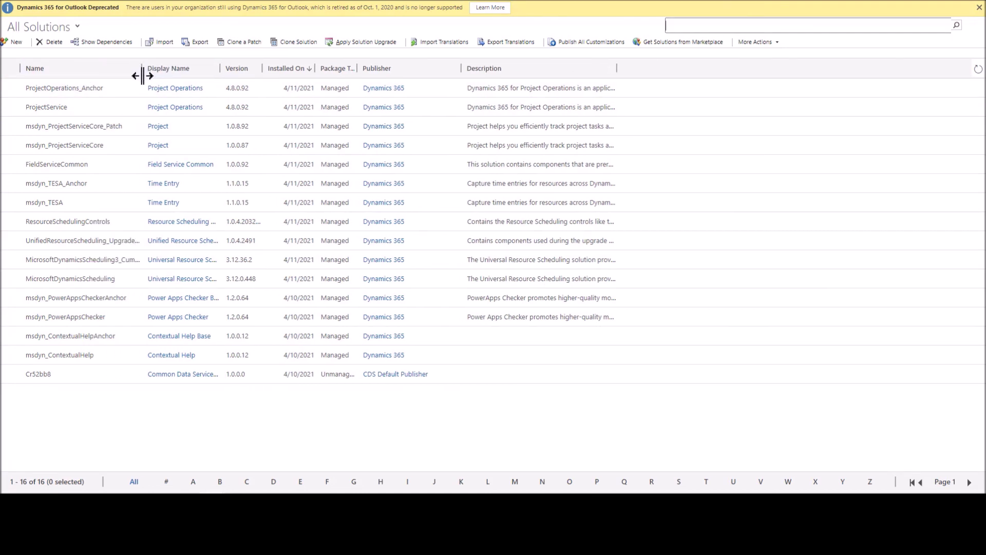